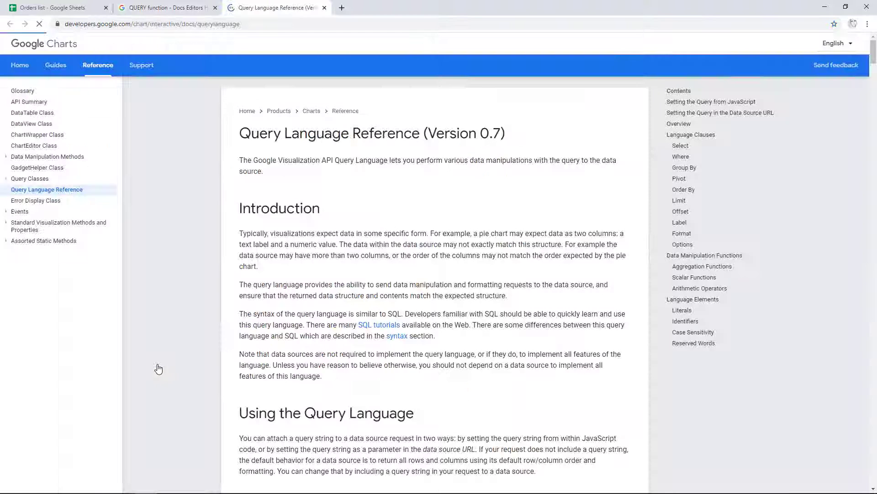
Read the Where clause section and its comparison operators in the Google Charts query documentation
{"action": "left_click", "coordinate": [681, 156]}
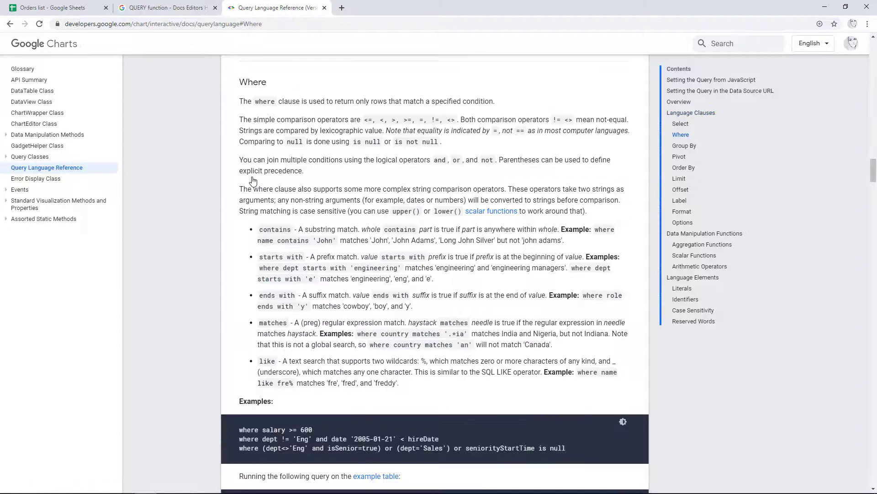
{"action": "scroll", "coordinate": [252, 181], "scroll_direction": "down", "scroll_amount": 5}
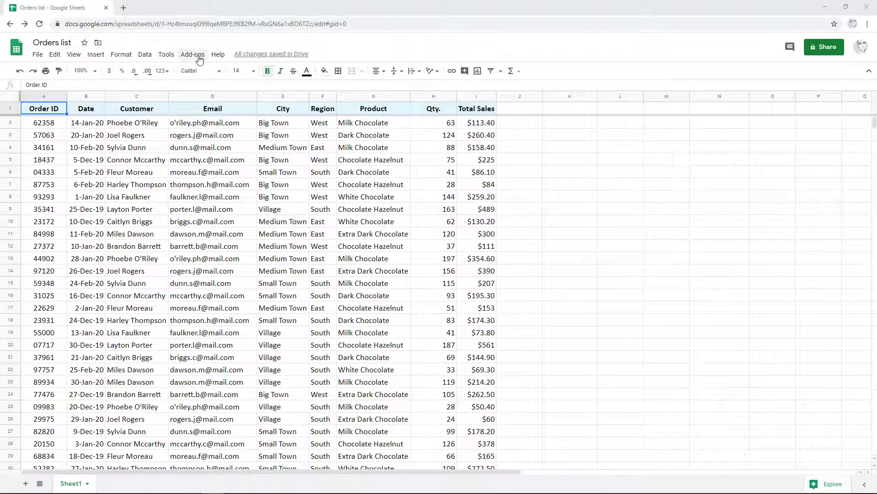
Start the Multiple Vlookup Matches add-on from the Add-ons menu
{"action": "left_click", "coordinate": [199, 59]}
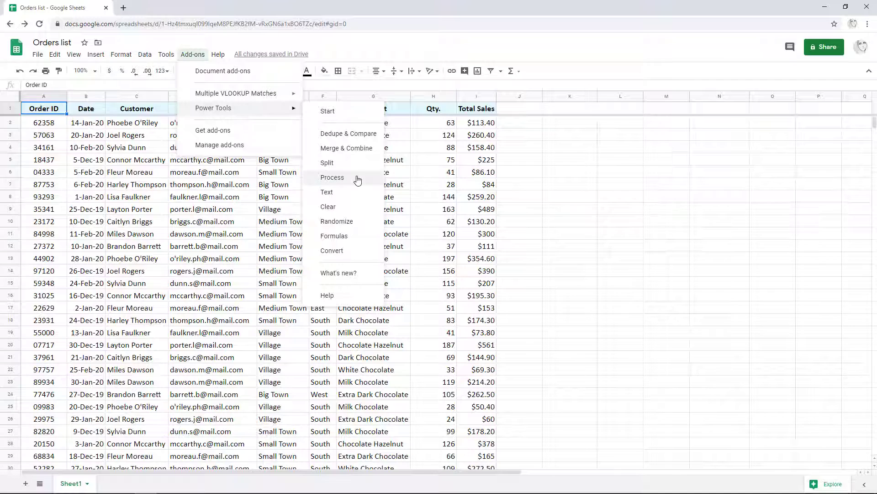
{"action": "mouse_move", "coordinate": [237, 93]}
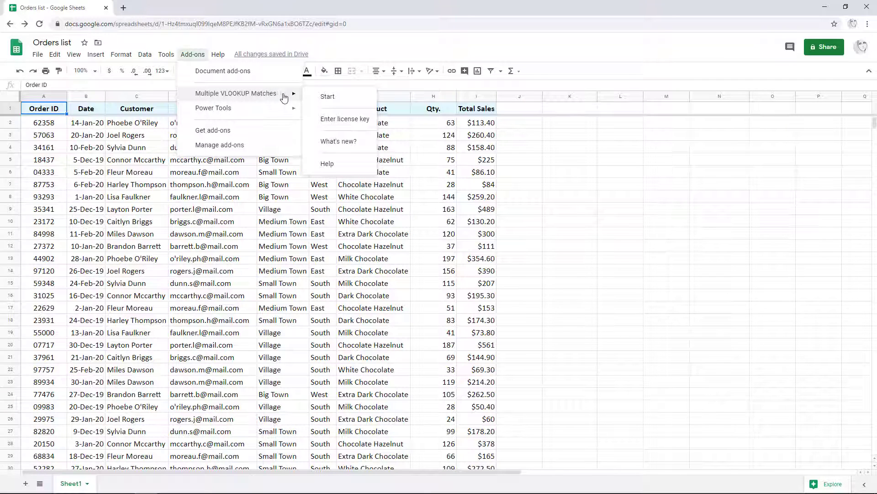
{"action": "left_click", "coordinate": [345, 97]}
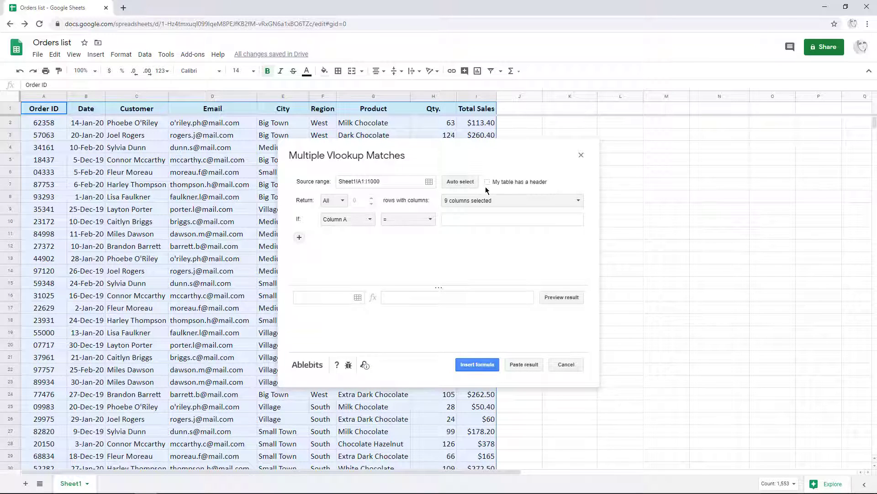
Treat the first row as headers and return only the first 10 matches
{"action": "left_click", "coordinate": [487, 183]}
{"action": "left_click", "coordinate": [343, 203]}
{"action": "left_click", "coordinate": [340, 224]}
{"action": "left_click", "coordinate": [364, 197]}
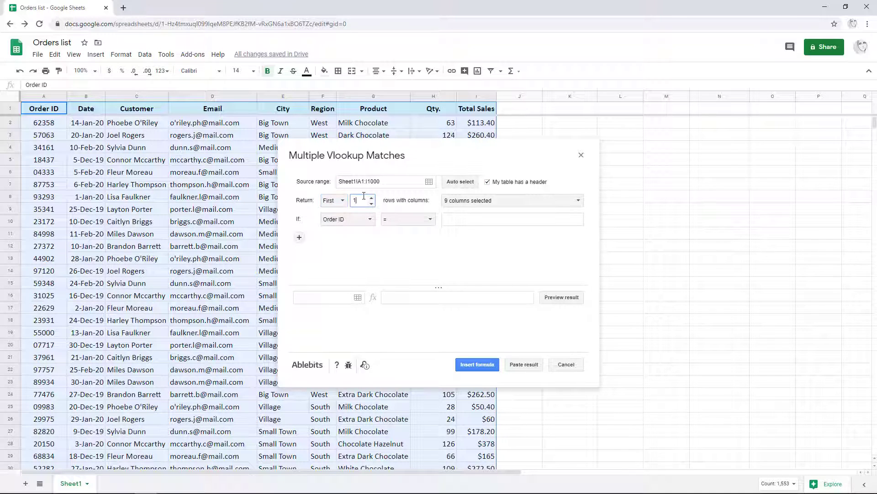
{"action": "left_click", "coordinate": [384, 204]}
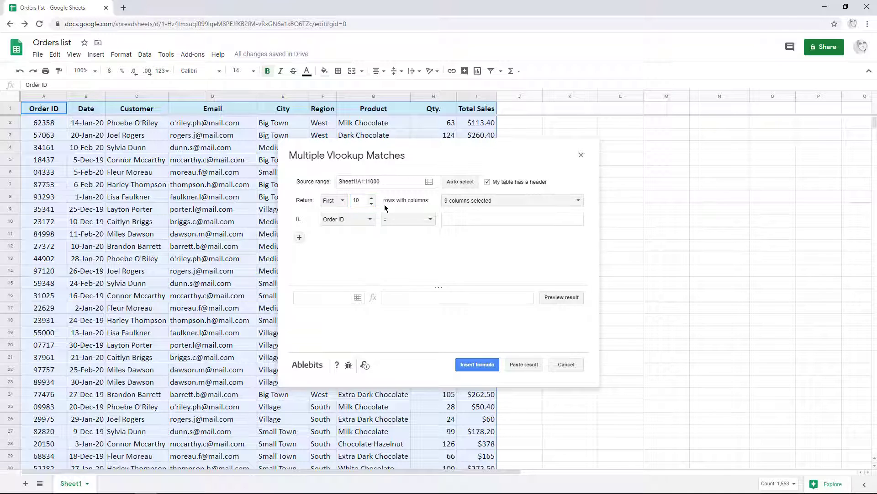
Limit the returned columns to Date, Region, Product and Total Sales
{"action": "left_click", "coordinate": [485, 201]}
{"action": "left_click", "coordinate": [475, 238]}
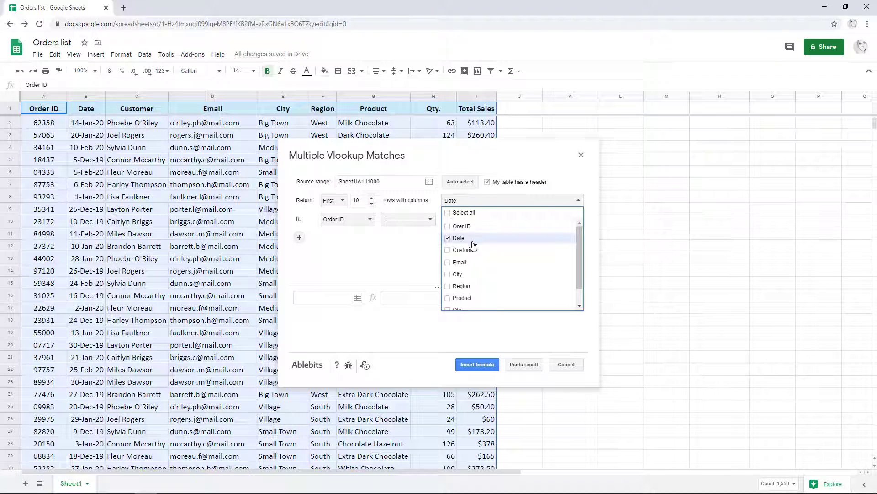
{"action": "left_click", "coordinate": [476, 286]}
{"action": "scroll", "coordinate": [478, 299], "scroll_direction": "down", "scroll_amount": 1}
{"action": "scroll", "coordinate": [477, 300], "scroll_direction": "down", "scroll_amount": 1}
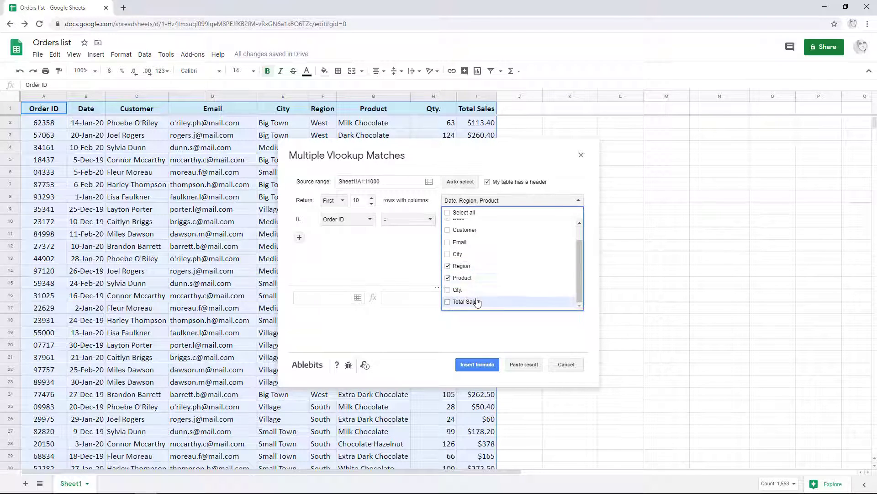
{"action": "left_click", "coordinate": [404, 256]}
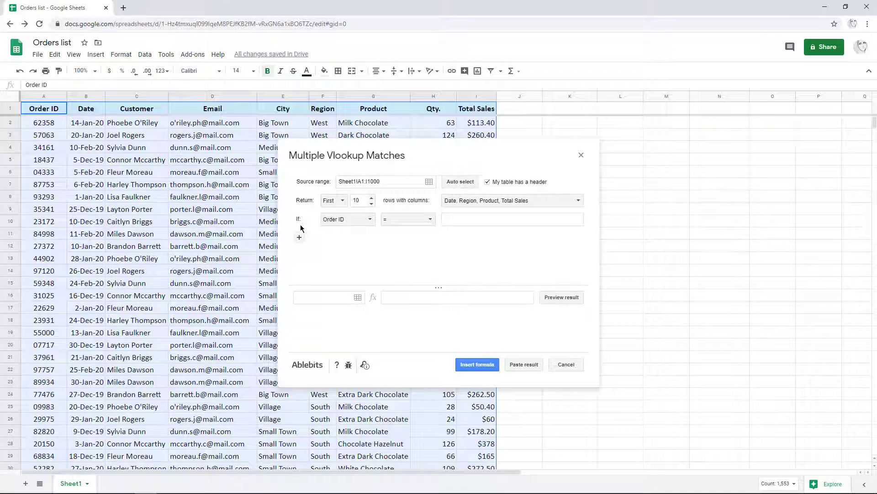
Add a Date 'is between' condition from 1/1/2020 to 12/31/2020
{"action": "left_click", "coordinate": [365, 219]}
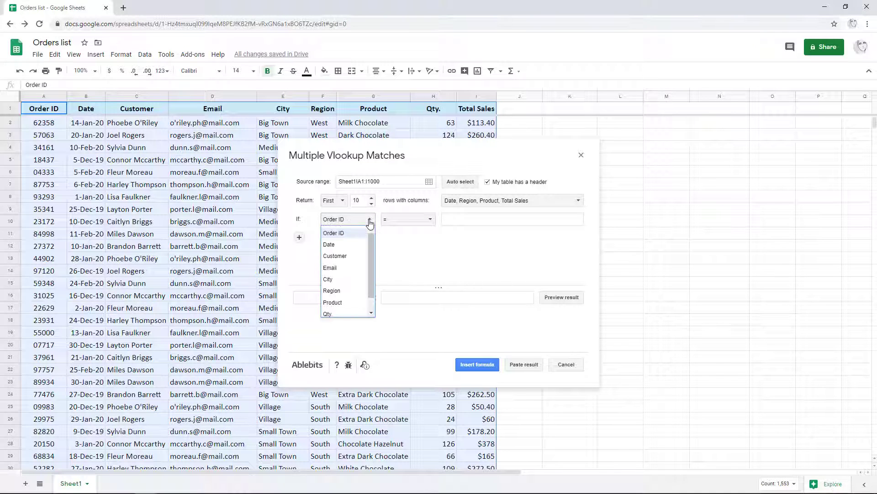
{"action": "left_click", "coordinate": [362, 244]}
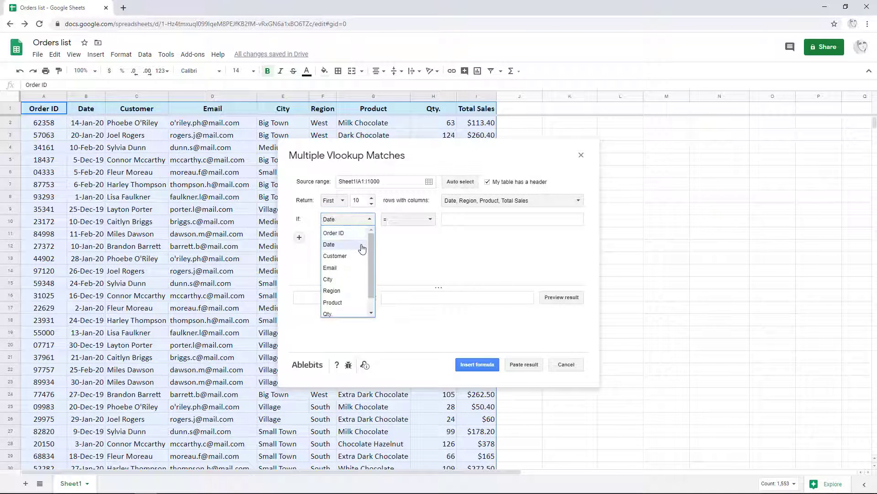
{"action": "left_click", "coordinate": [431, 220]}
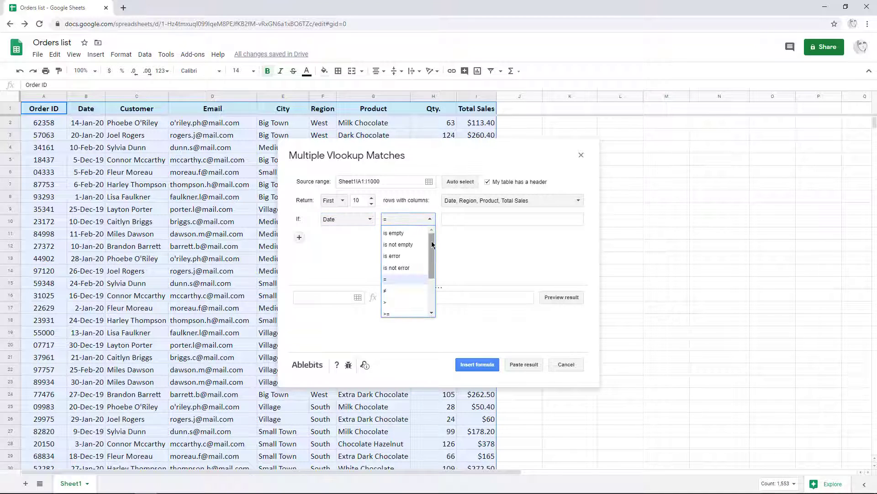
{"action": "left_click_drag", "start_coordinate": [432, 242], "coordinate": [432, 277]}
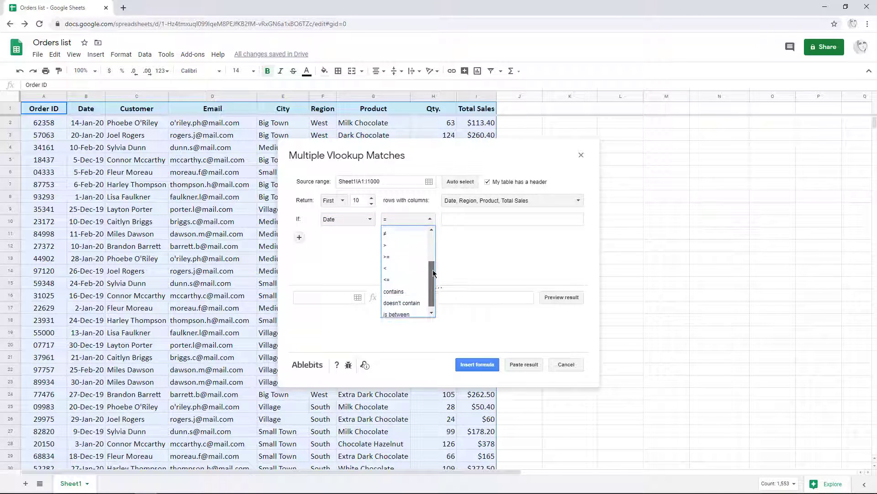
{"action": "left_click", "coordinate": [420, 310]}
{"action": "left_click", "coordinate": [473, 219]}
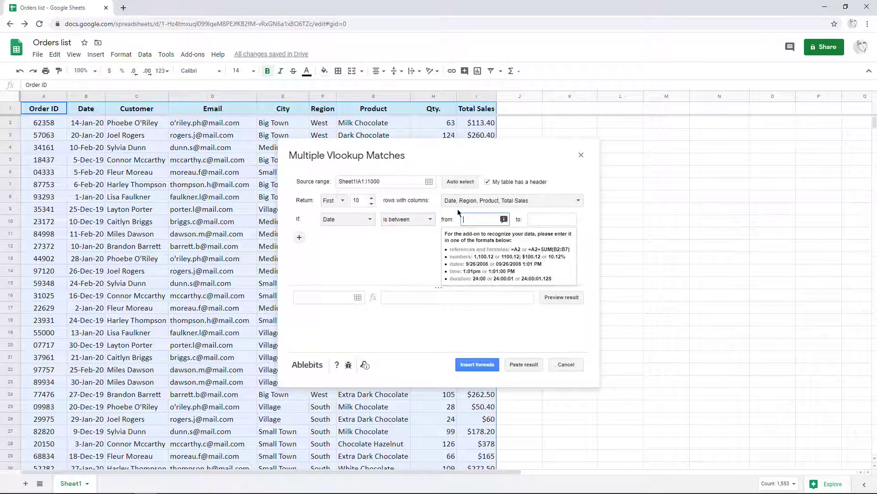
{"action": "type", "text": "1/1/2020"}
{"action": "left_click", "coordinate": [534, 220]}
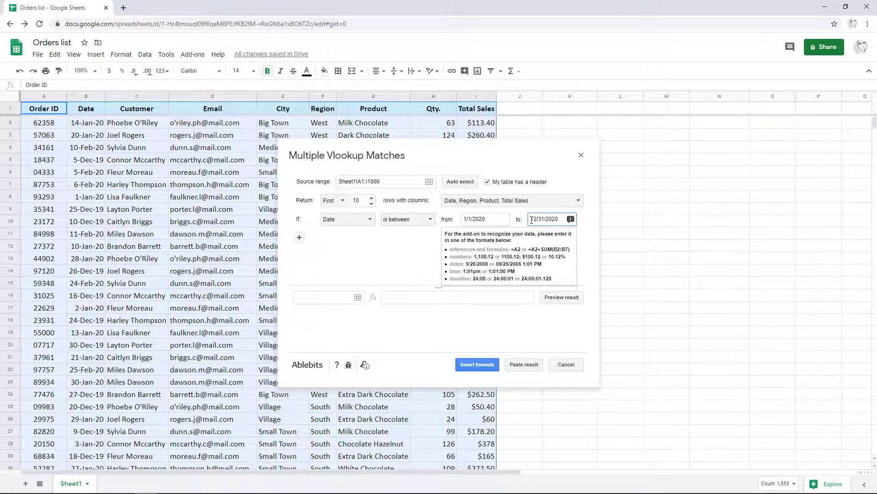
{"action": "left_click", "coordinate": [430, 248]}
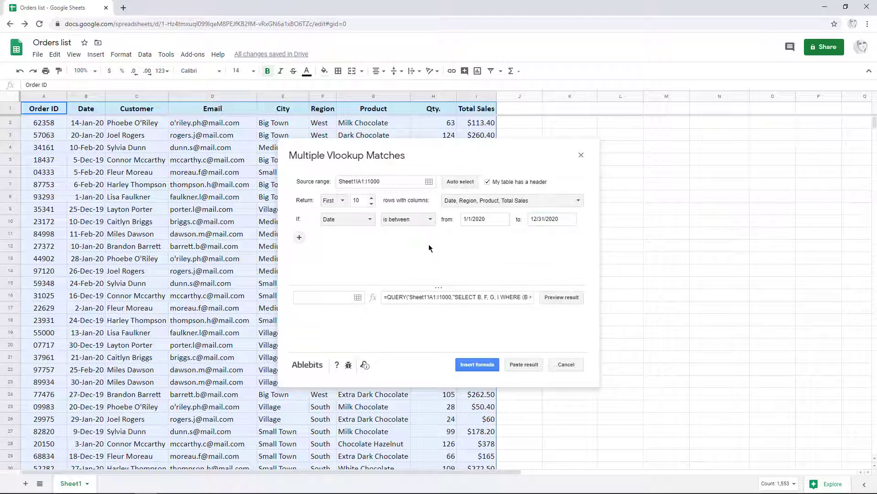
Add an AND condition requiring Region to equal west or east
{"action": "left_click", "coordinate": [303, 240]}
{"action": "left_click", "coordinate": [348, 239]}
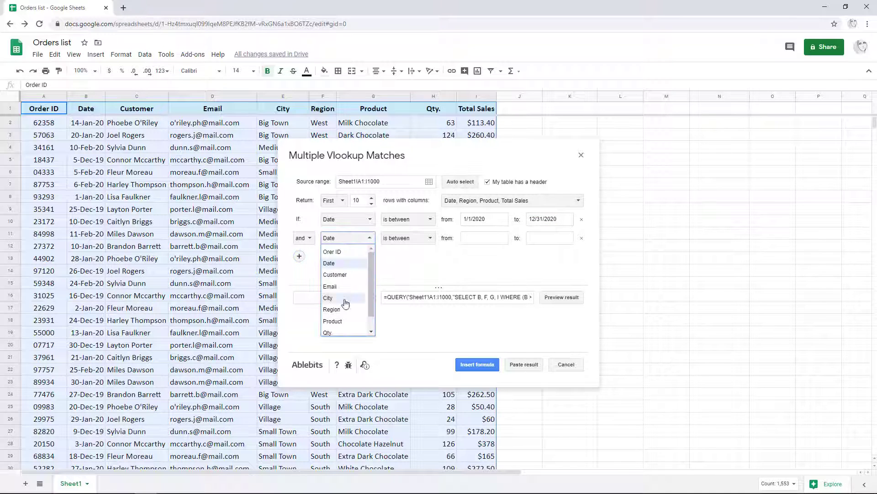
{"action": "left_click", "coordinate": [339, 309]}
{"action": "left_click", "coordinate": [407, 237]}
{"action": "scroll", "coordinate": [431, 290], "scroll_direction": "up", "scroll_amount": 3}
{"action": "left_click", "coordinate": [397, 250]}
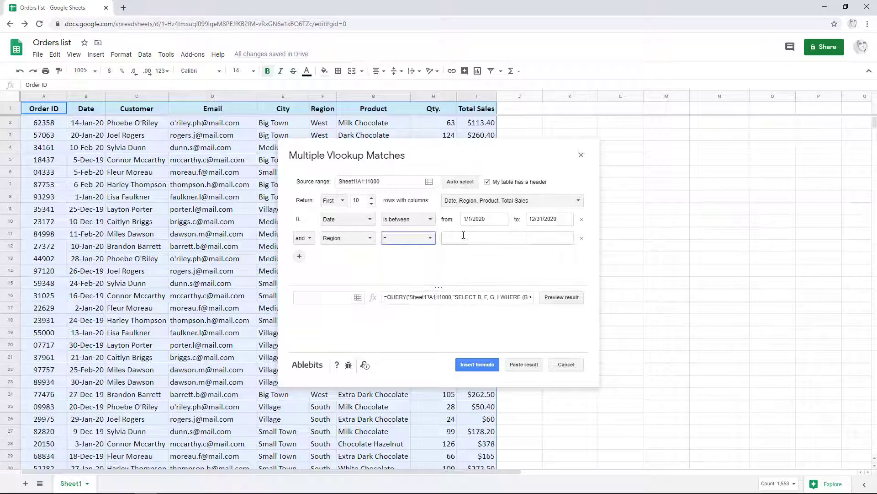
{"action": "left_click", "coordinate": [459, 233]}
{"action": "type", "text": "\""}
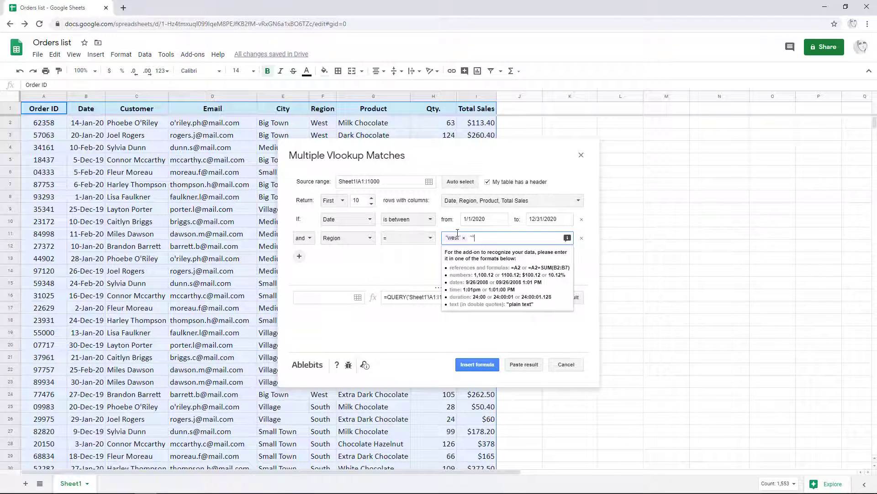
{"action": "type", "text": ",\"st\","}
Add an AND condition requiring Total Sales greater than or equal to $400
{"action": "left_click", "coordinate": [299, 256]}
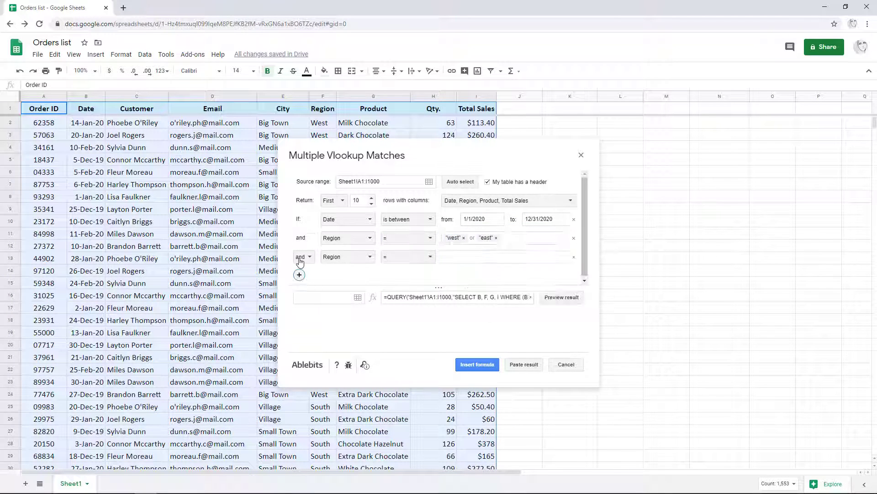
{"action": "left_click", "coordinate": [347, 257]}
{"action": "left_click", "coordinate": [347, 352]}
{"action": "left_click", "coordinate": [408, 256]}
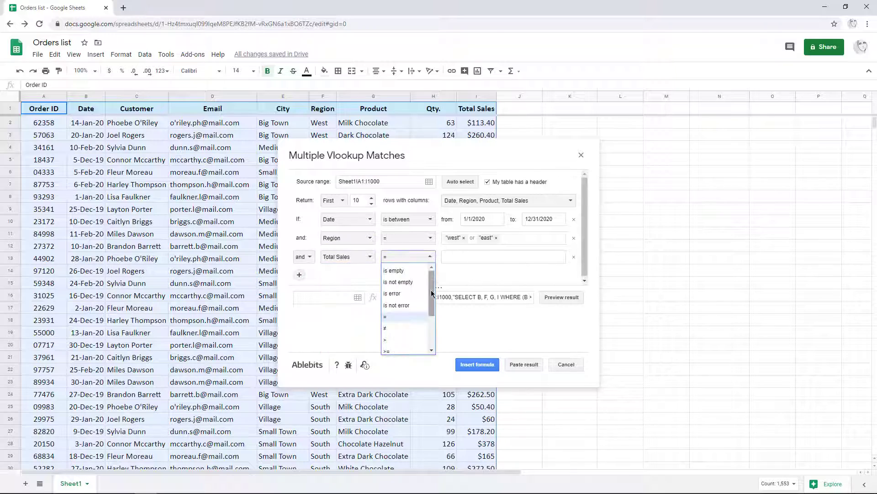
{"action": "left_click", "coordinate": [402, 297]}
{"action": "left_click", "coordinate": [455, 257]}
{"action": "type", "text": "$400"}
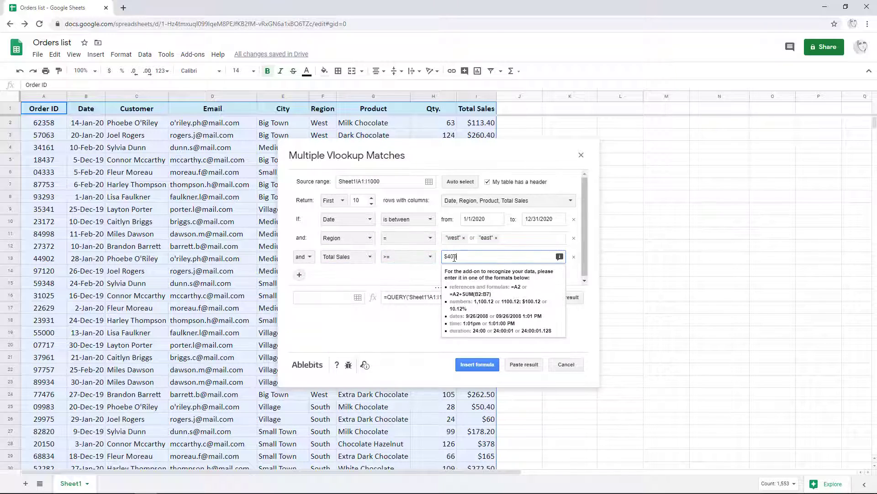
{"action": "left_click", "coordinate": [429, 273]}
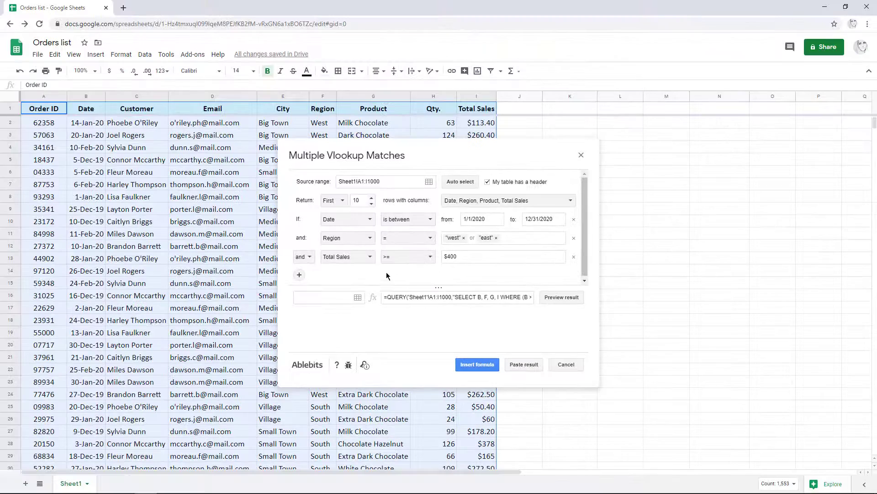
{"action": "left_click", "coordinate": [304, 256]}
{"action": "left_click", "coordinate": [304, 283]}
{"action": "left_click", "coordinate": [305, 257]}
{"action": "left_click", "coordinate": [313, 273]}
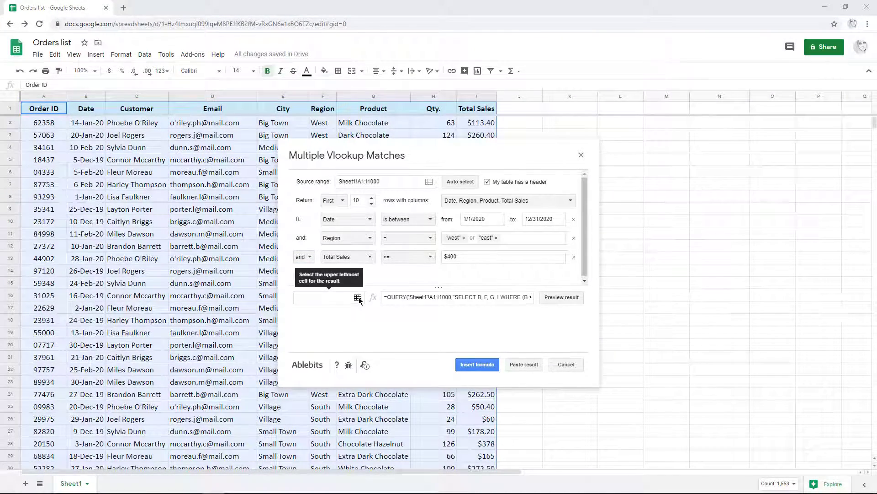
Set the result destination to cell A1 on a newly added blank Sheet12
{"action": "left_click", "coordinate": [358, 297]}
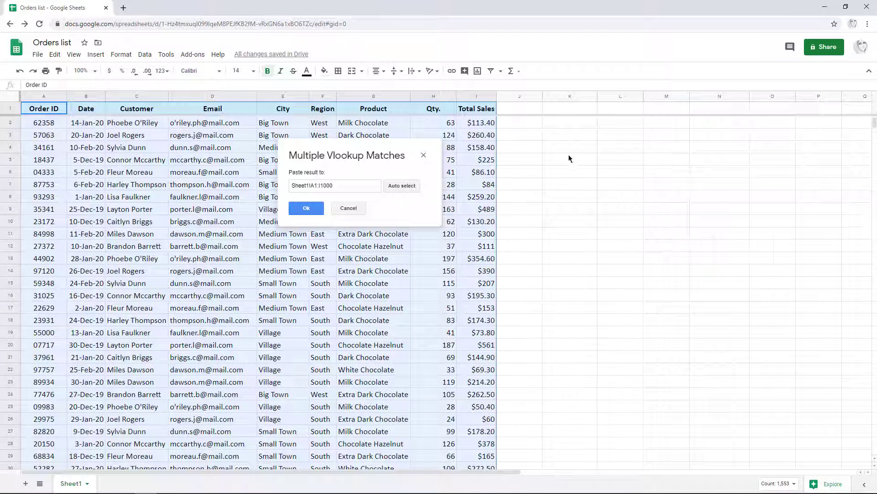
{"action": "left_click", "coordinate": [565, 122]}
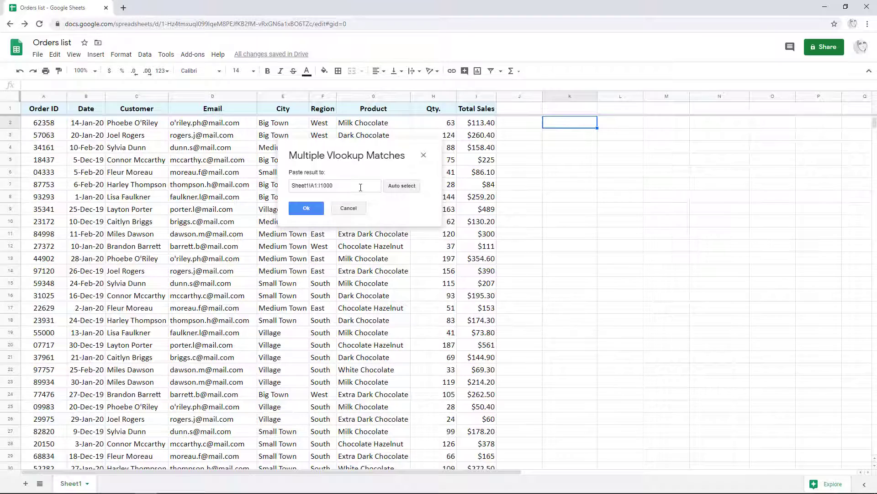
{"action": "left_click", "coordinate": [25, 483]}
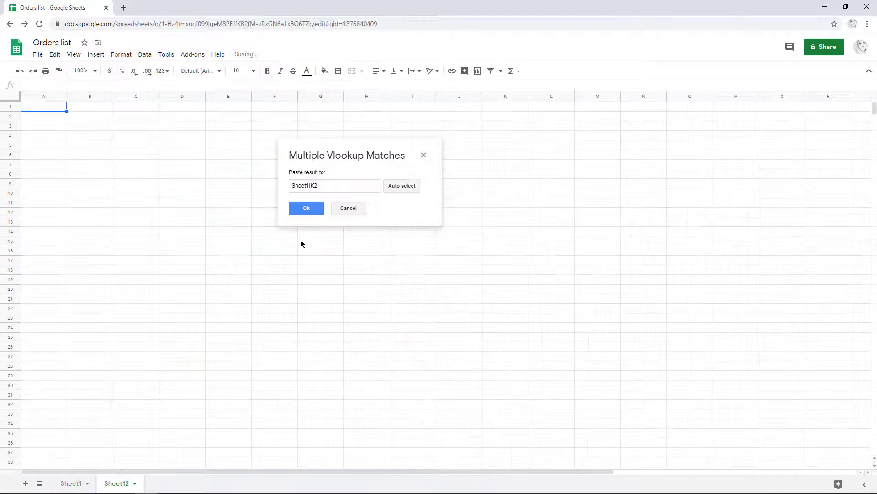
{"action": "left_click", "coordinate": [307, 208]}
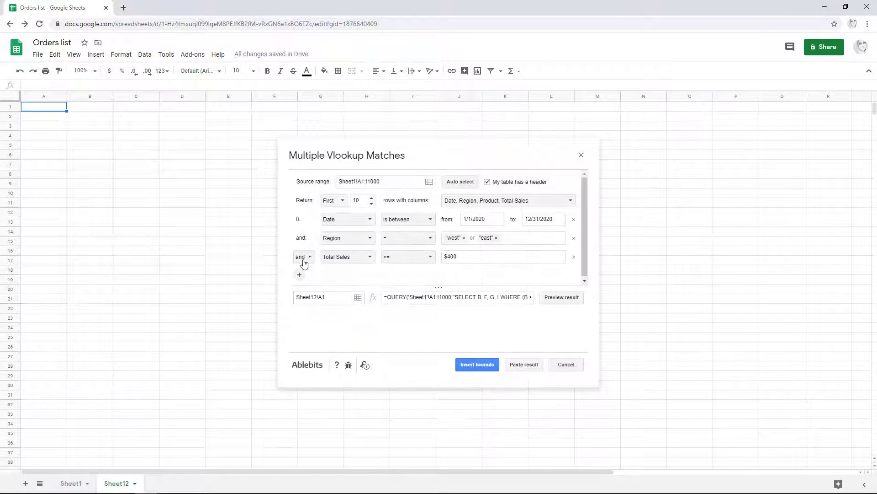
Preview the matching East and West orders of $400 or more in an enlarged preview pane
{"action": "left_click", "coordinate": [570, 302]}
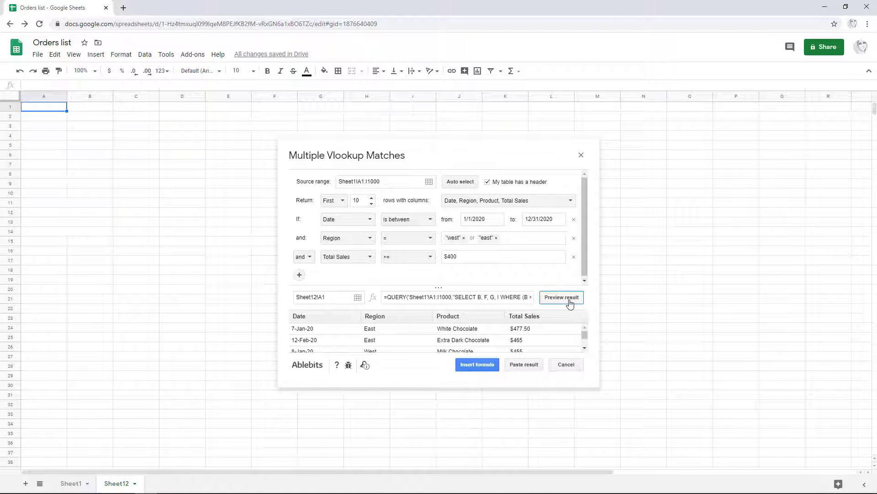
{"action": "left_click_drag", "start_coordinate": [444, 287], "coordinate": [449, 245]}
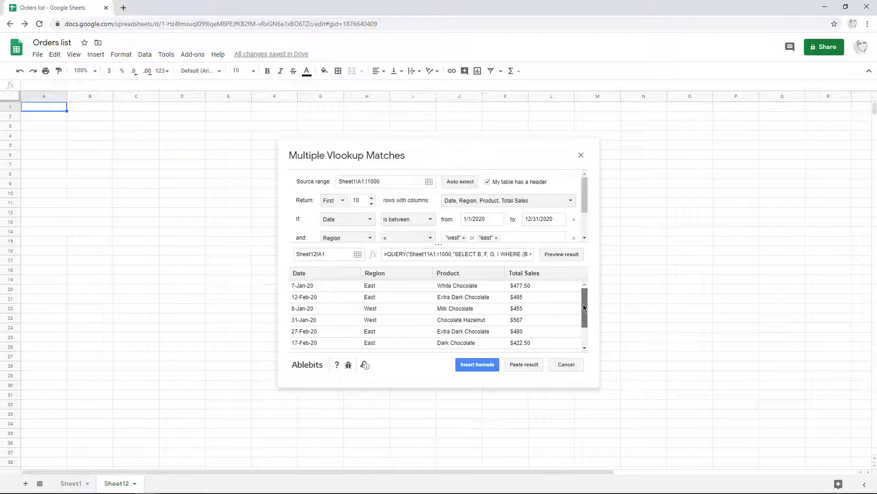
{"action": "mouse_move", "coordinate": [582, 302]}
{"action": "left_mouse_down"}
{"action": "mouse_move", "coordinate": [581, 311]}
{"action": "mouse_move", "coordinate": [581, 300]}
{"action": "left_mouse_up"}
{"action": "left_click_drag", "start_coordinate": [585, 302], "coordinate": [582, 321]}
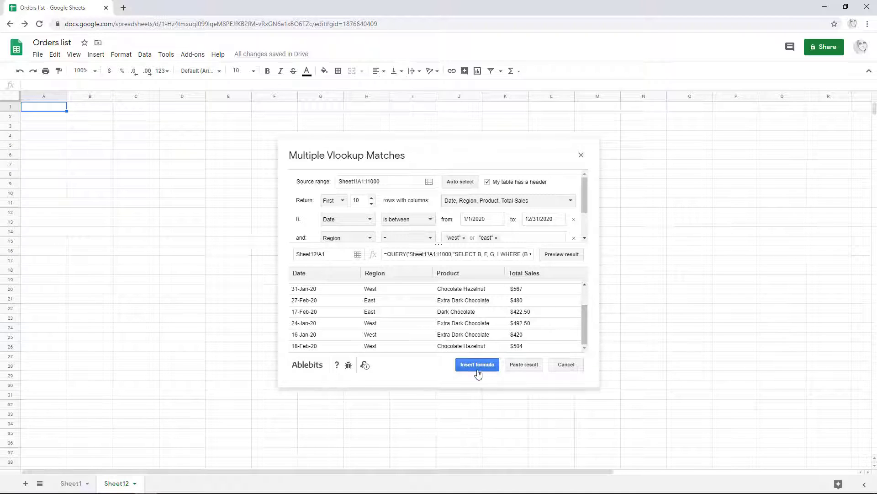
Insert the QUERY formula and a pasted static copy of results into Sheet12, and close the add-on
{"action": "left_click", "coordinate": [477, 370]}
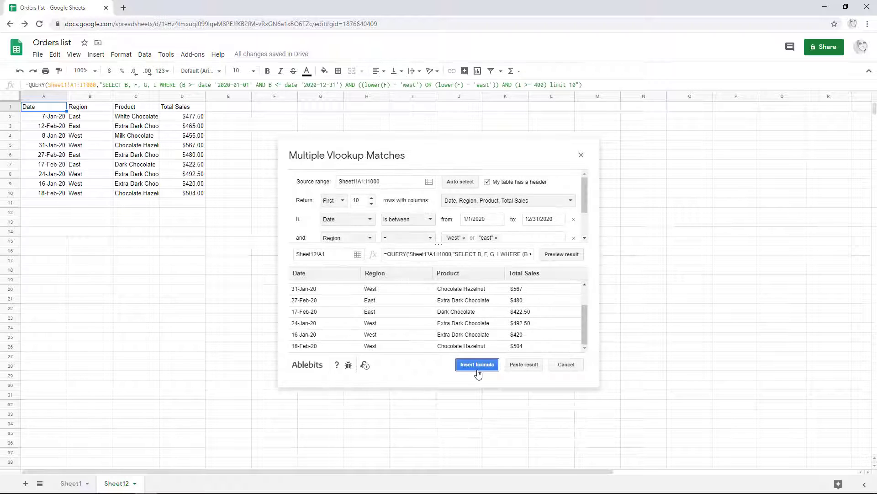
{"action": "left_click", "coordinate": [525, 369]}
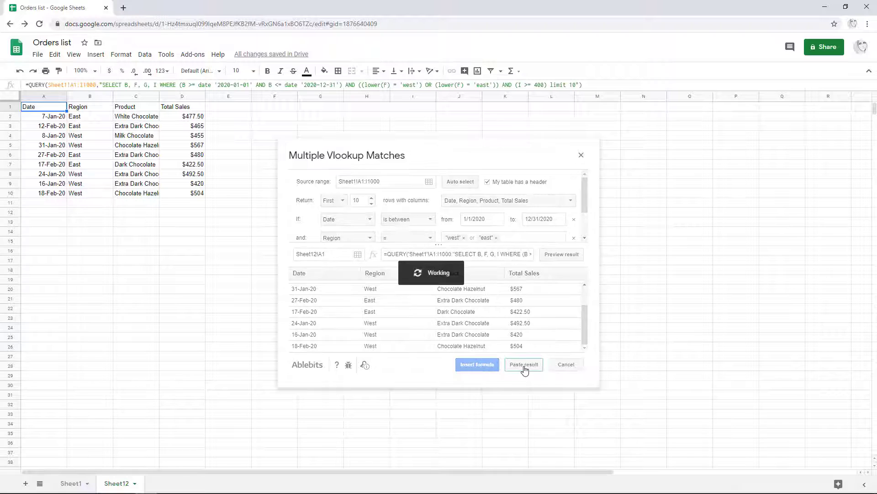
{"action": "left_click", "coordinate": [387, 299]}
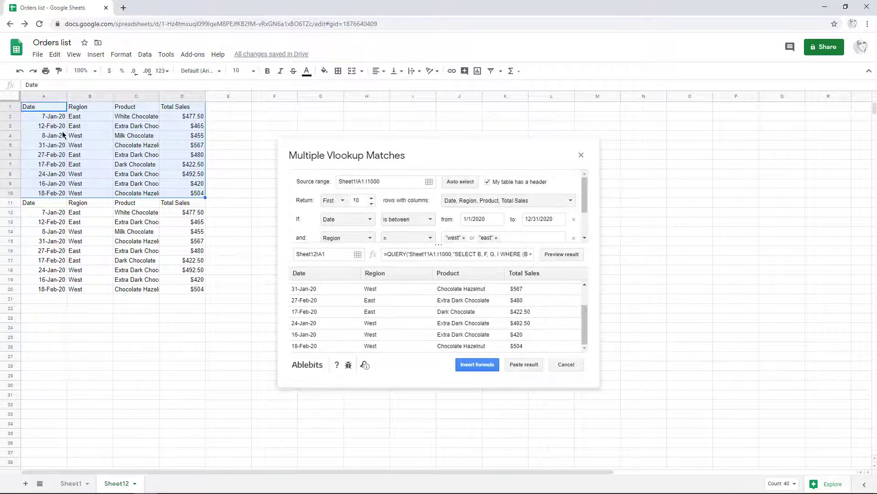
{"action": "left_click", "coordinate": [53, 109]}
{"action": "left_click", "coordinate": [50, 204]}
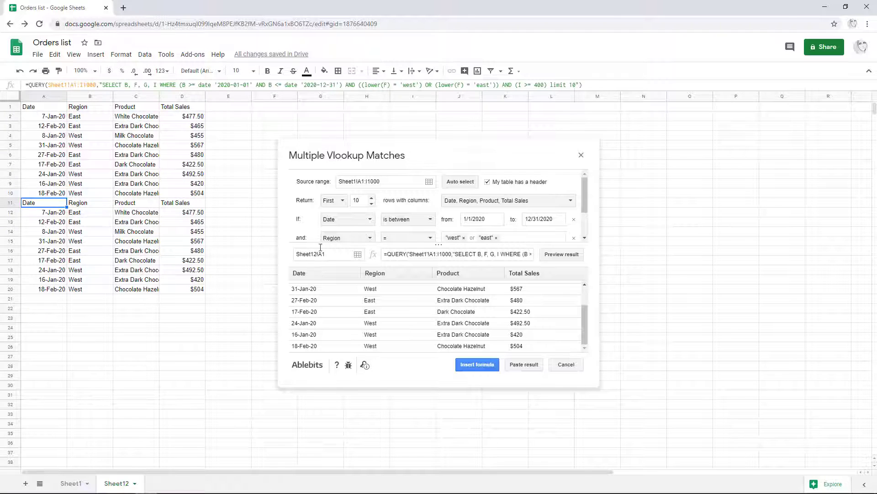
{"action": "left_click", "coordinate": [581, 155]}
Search the add-on marketplace for 'vlookup'
{"action": "left_click", "coordinate": [193, 55]}
{"action": "left_click", "coordinate": [221, 131]}
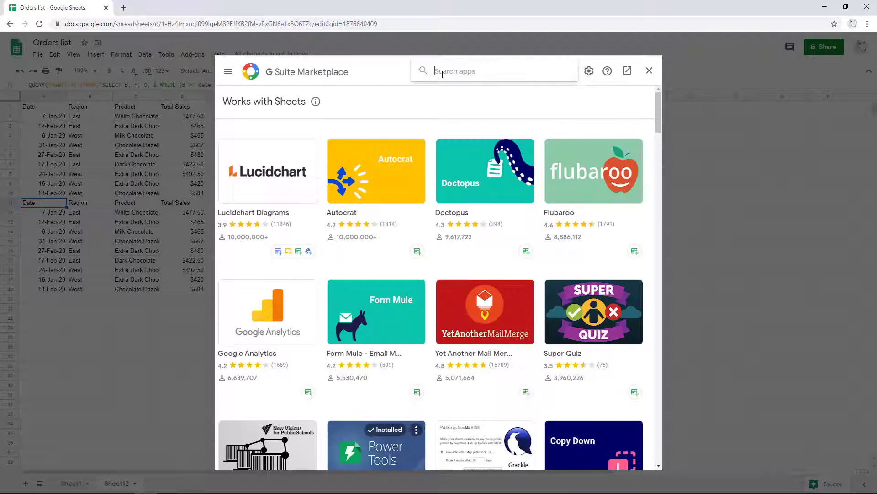
{"action": "type", "text": "vlookup"}
{"action": "key", "text": "Return"}
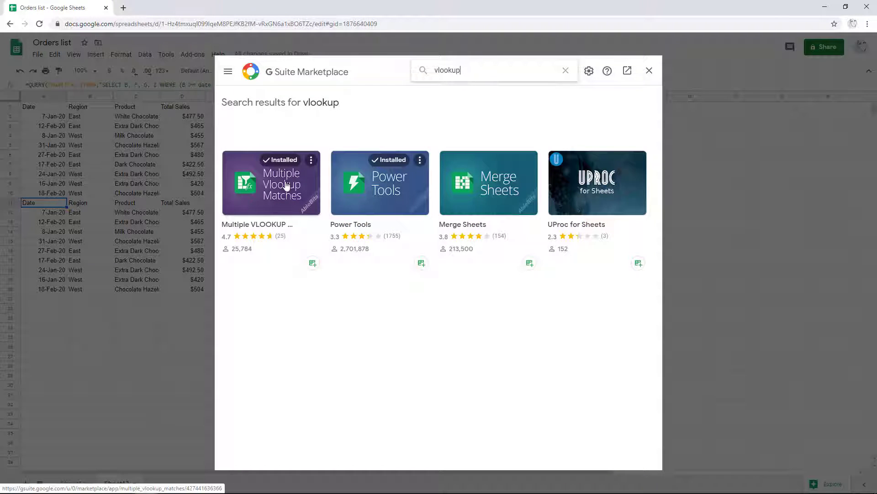